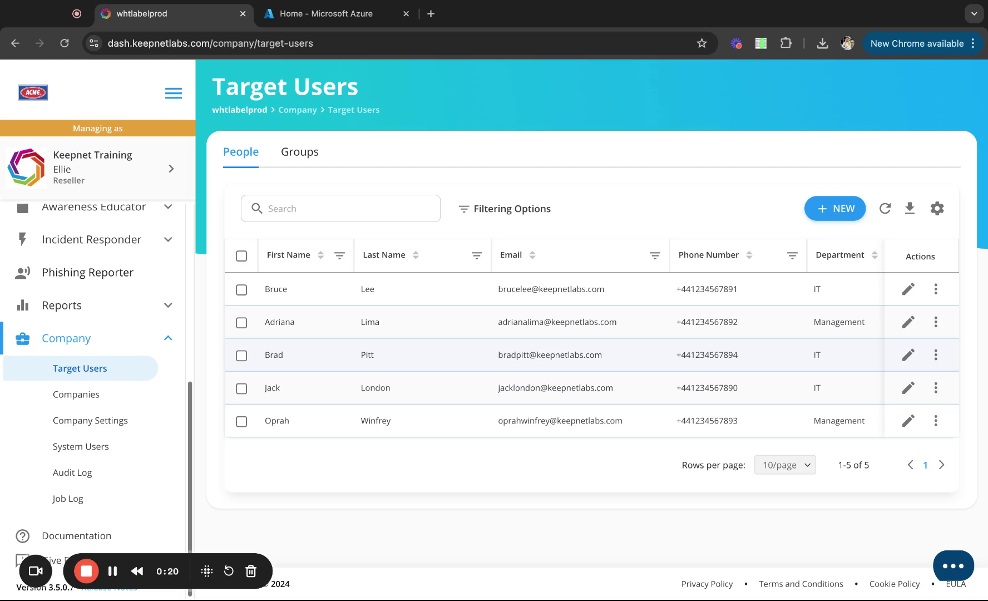
Open the custom field editor of the target users table and examine its active custom fields
scroll(95, 357, up, 1)
scroll(95, 356, down, 1)
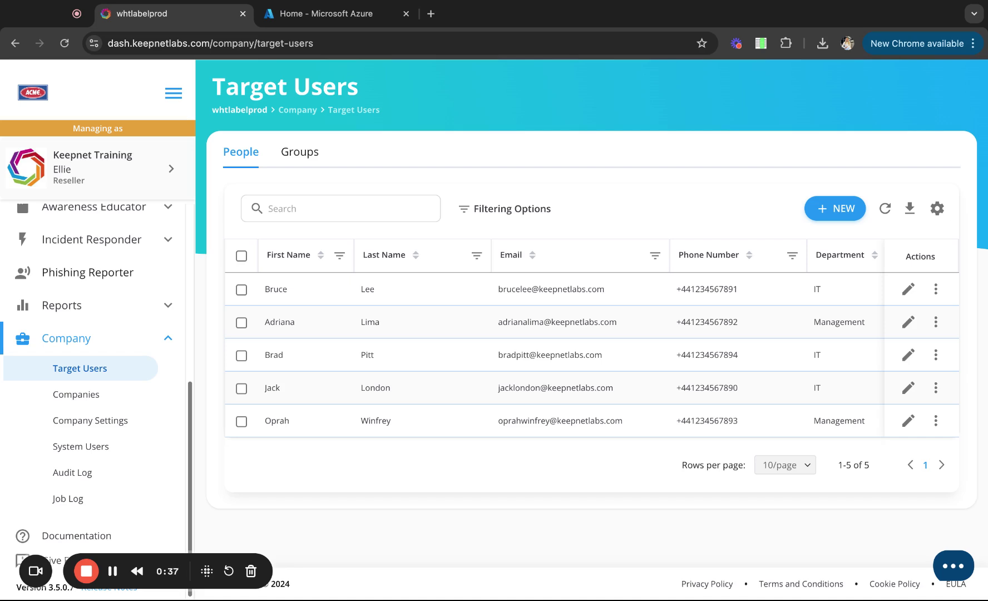
click(937, 211)
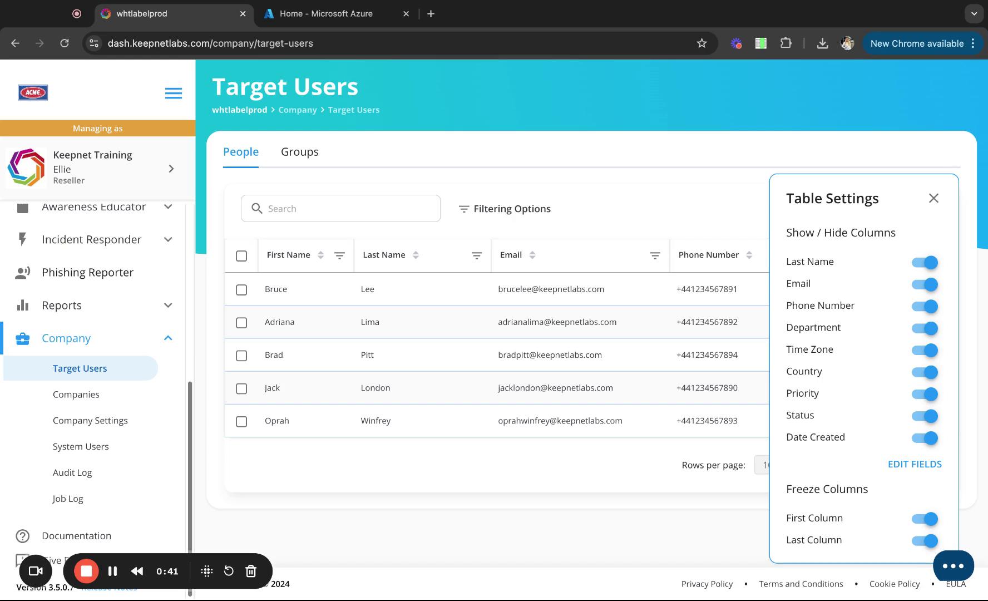
click(924, 472)
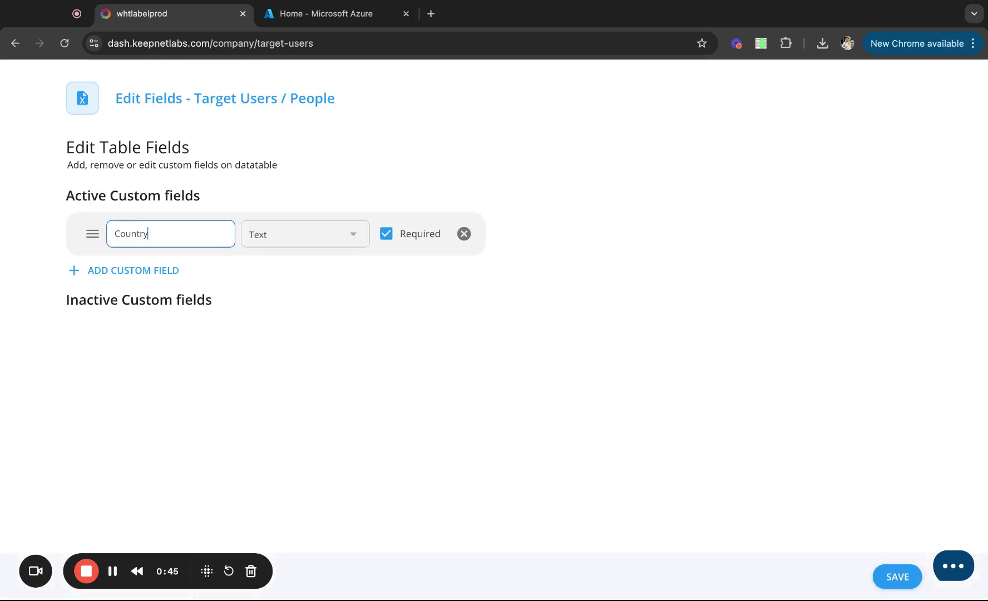
drag(160, 272, 180, 271)
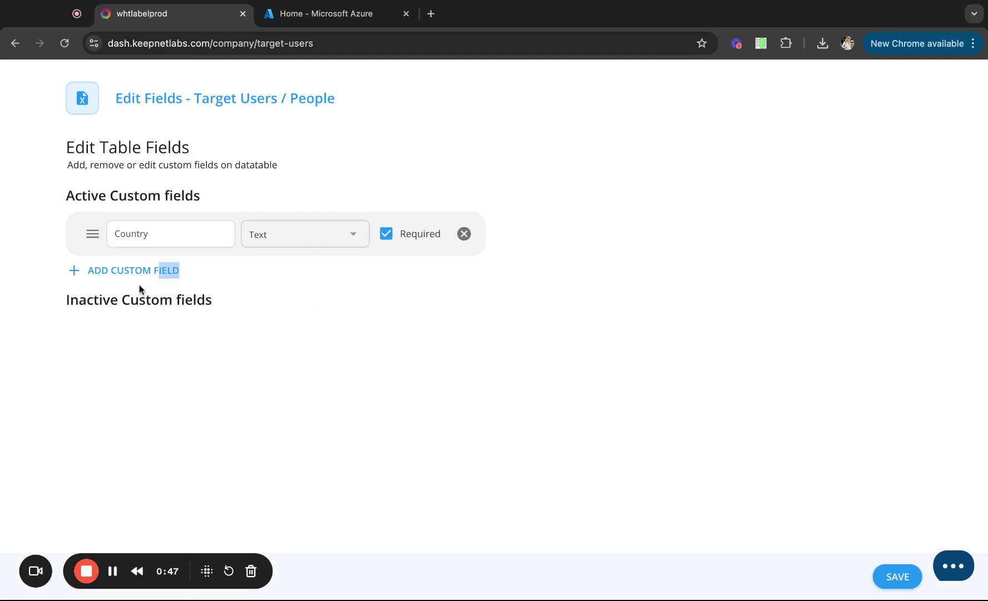
click(143, 274)
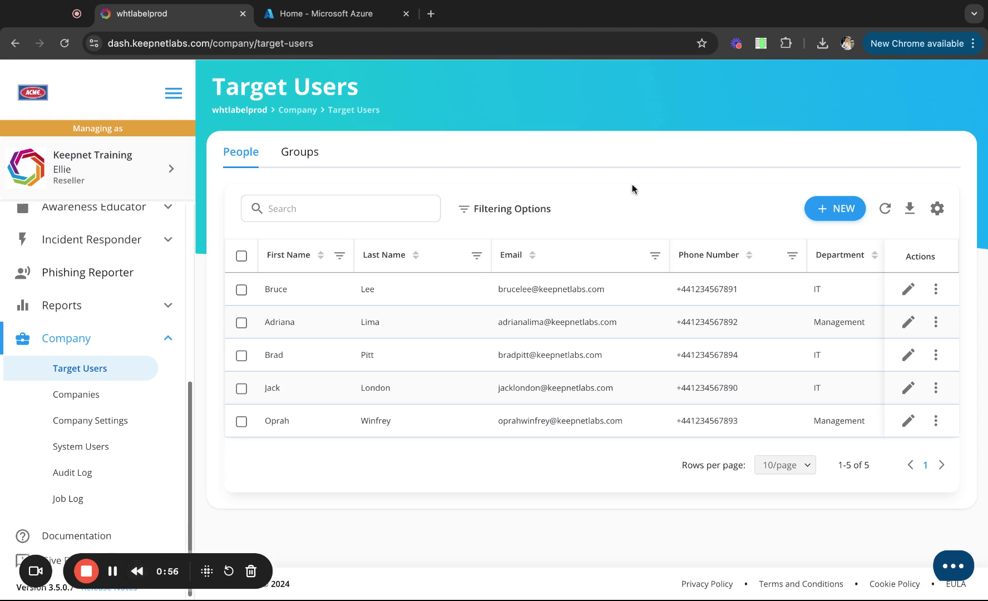
Start a new SCIM Sync integration named CUSTOMER SCIM, mapping Country to addresses[type eq "home"].country, and proceed to the group settings
click(825, 213)
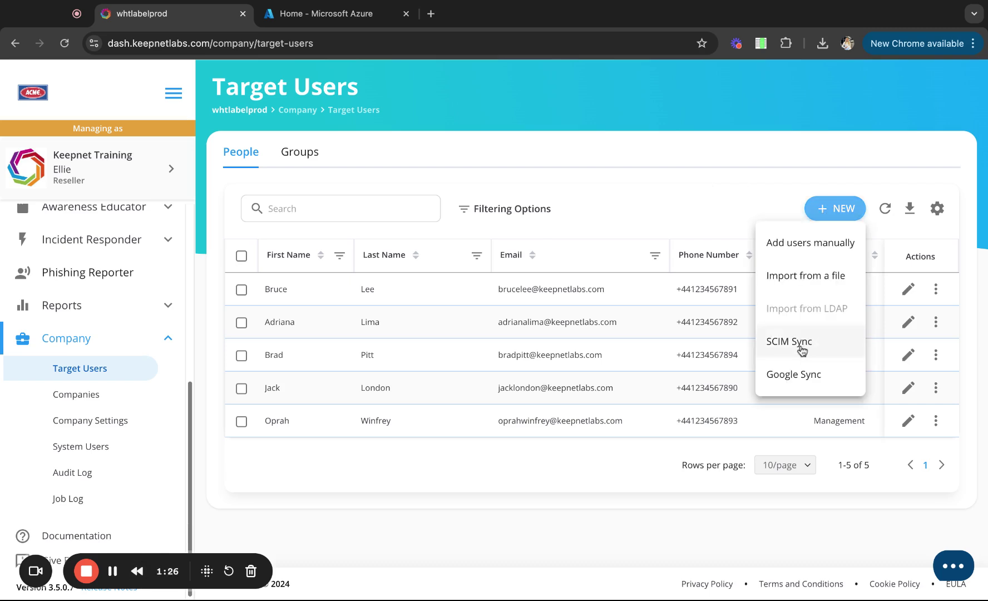
click(788, 343)
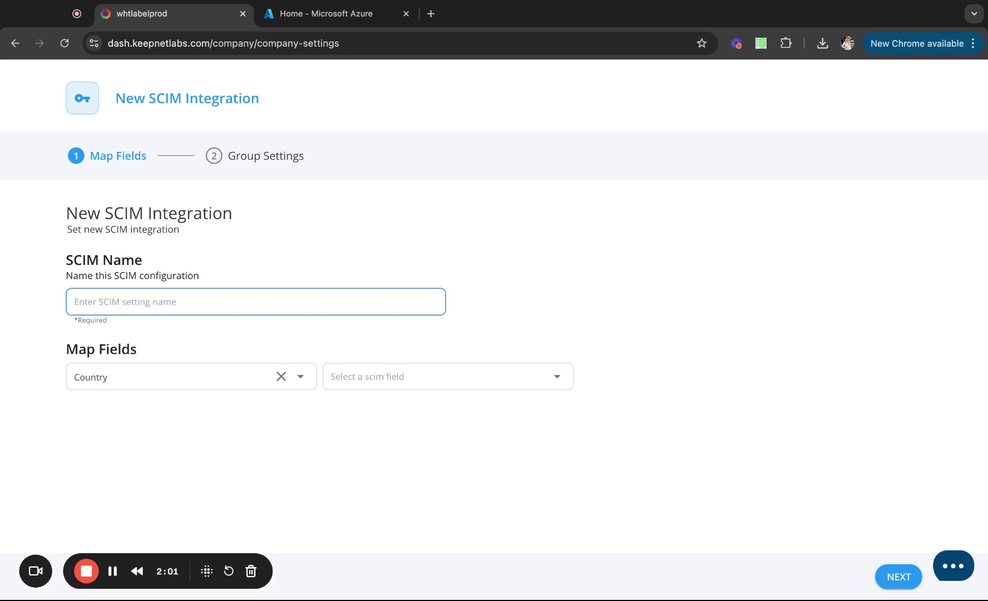
text(CUSTOMER S)
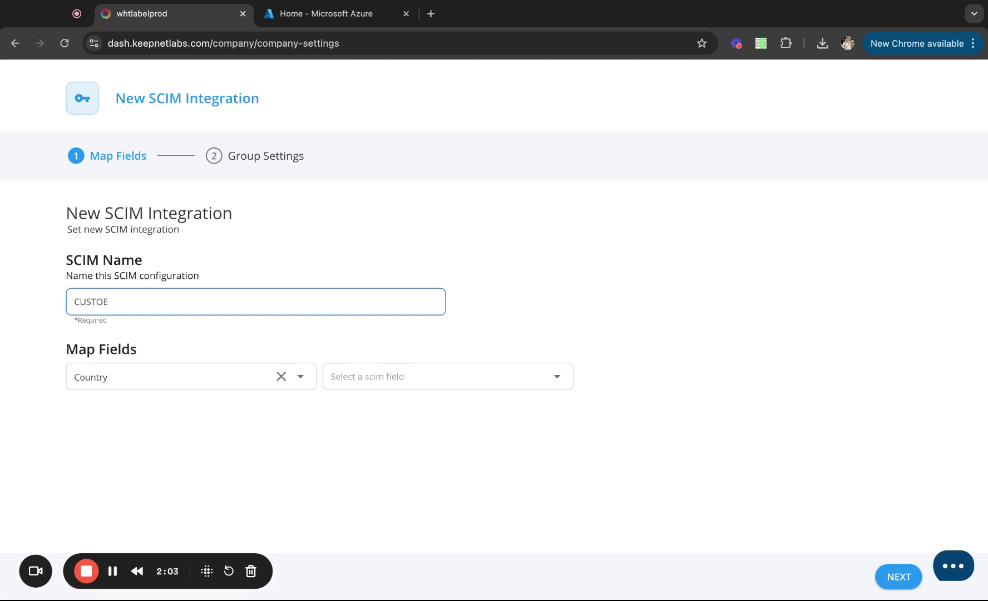
text(CIM)
click(362, 373)
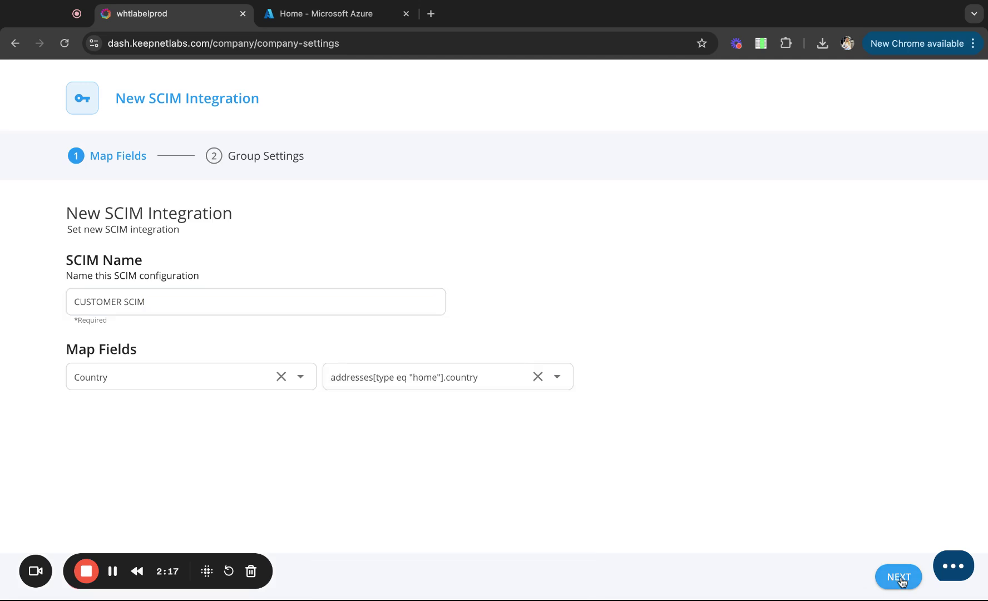
click(899, 577)
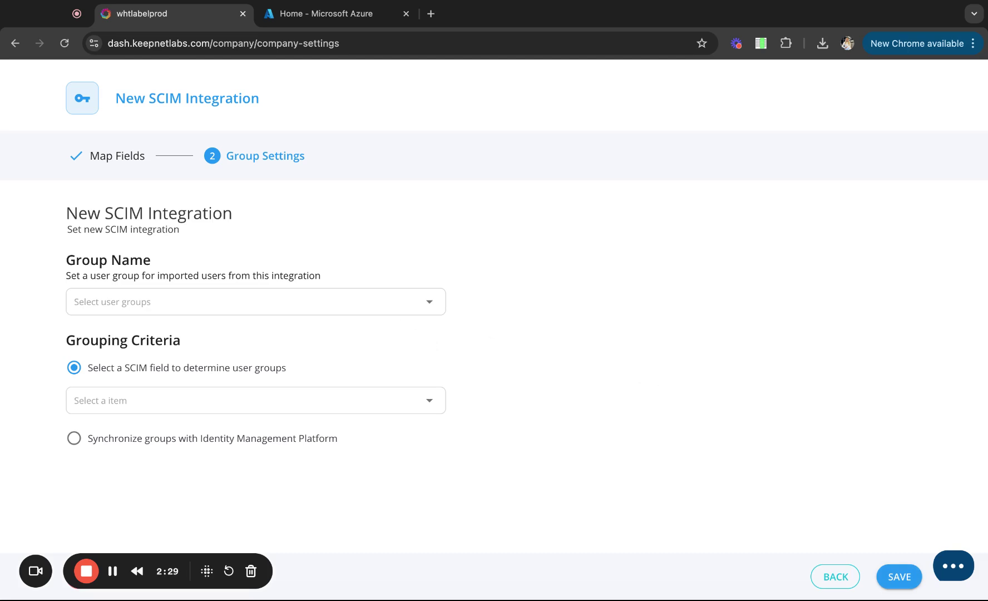
Set the imported users' group to All our employees and group them by the Department SCIM field
click(74, 302)
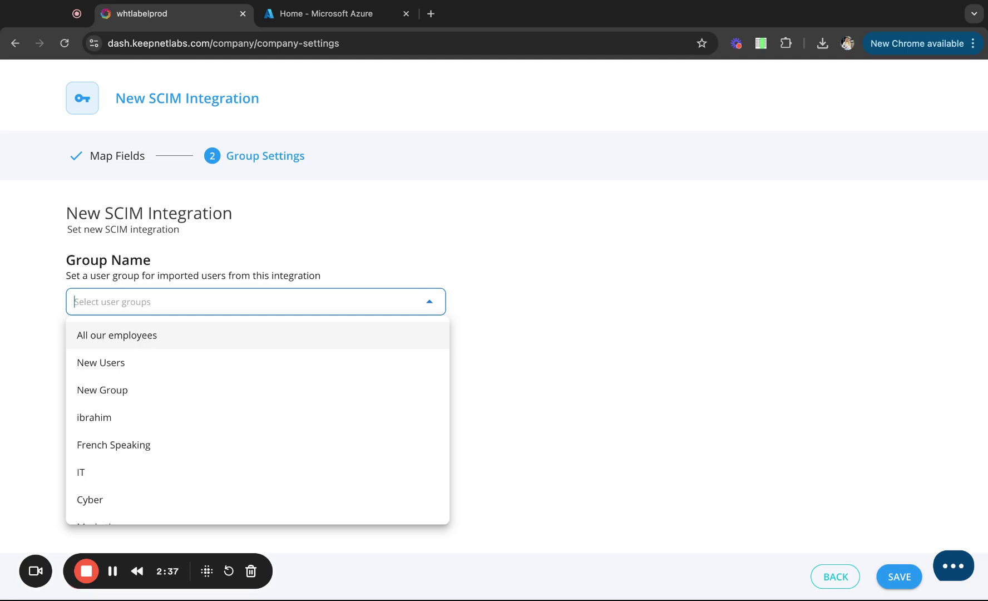
click(155, 330)
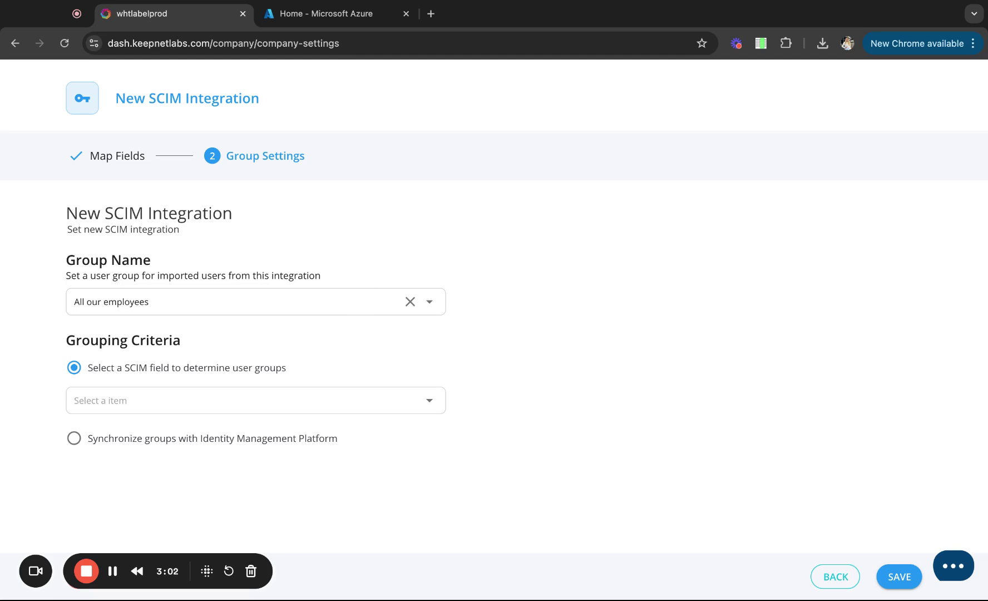
click(323, 389)
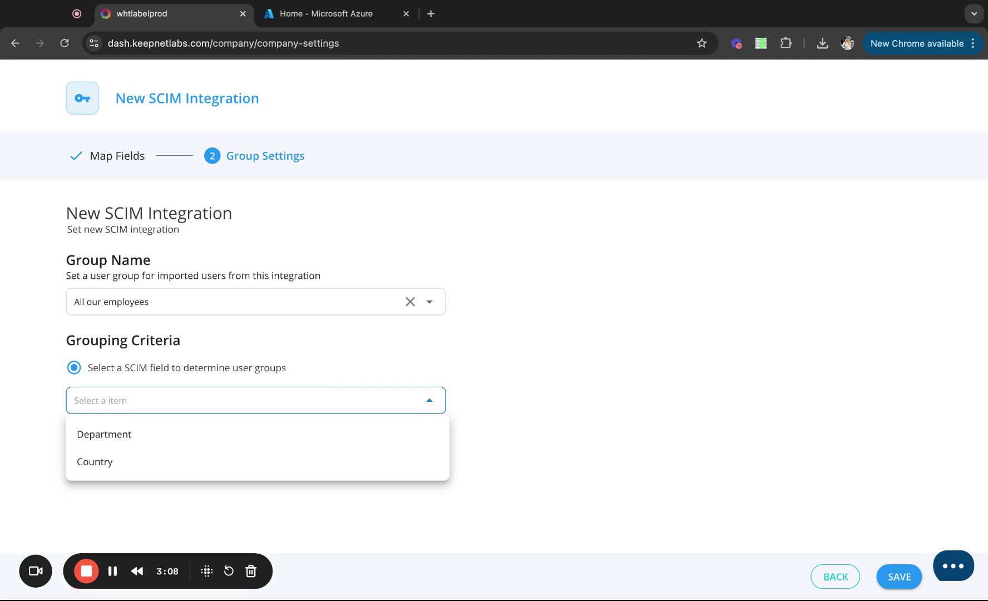
click(236, 436)
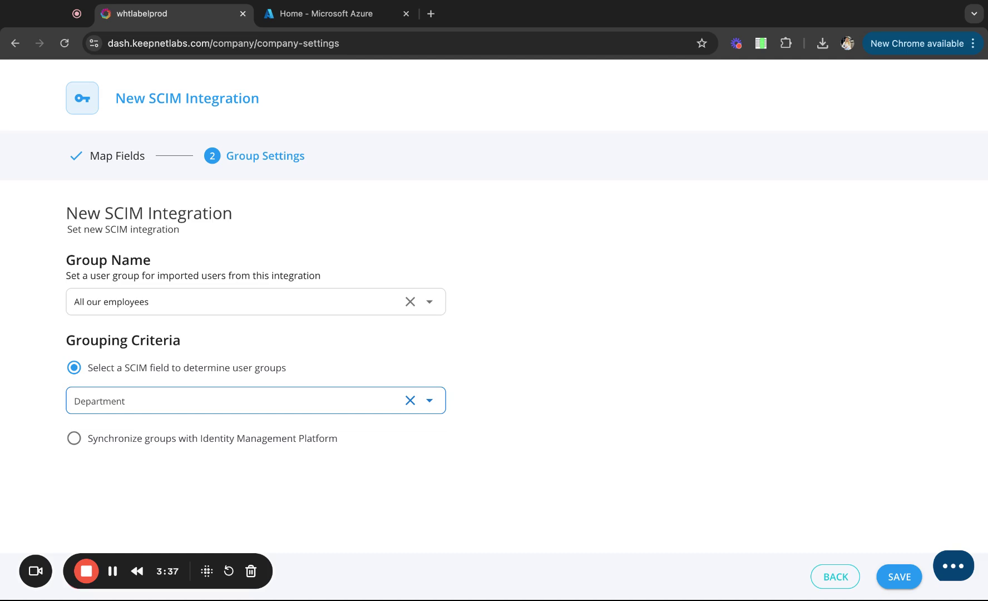
Try the option to synchronize groups with the Identity Management Platform, and return to grouping by Department
click(283, 449)
click(279, 441)
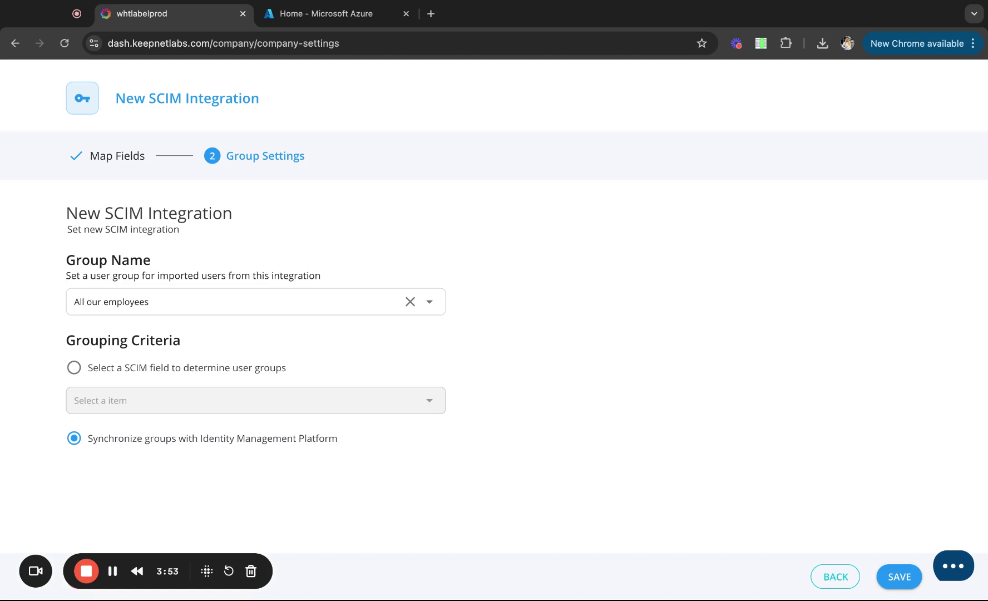
click(74, 368)
click(121, 411)
click(137, 433)
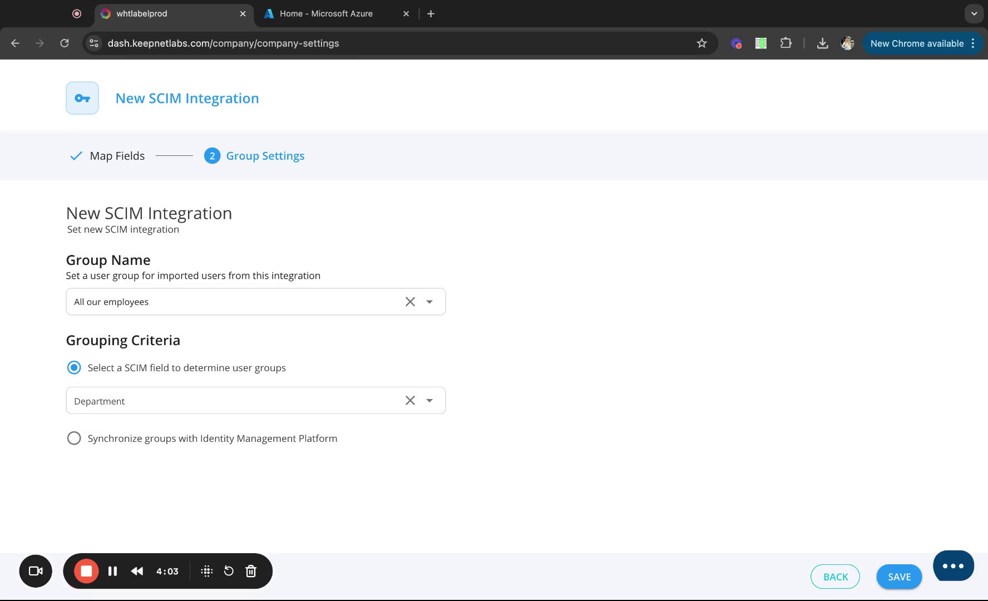
Save the SCIM integration and copy its generated key to the clipboard
click(899, 575)
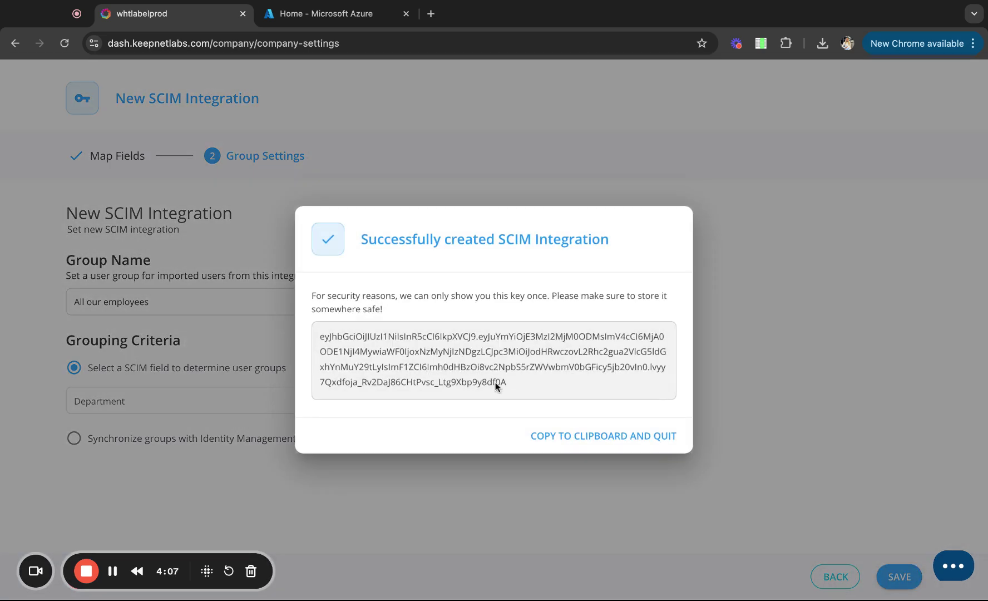
click(587, 437)
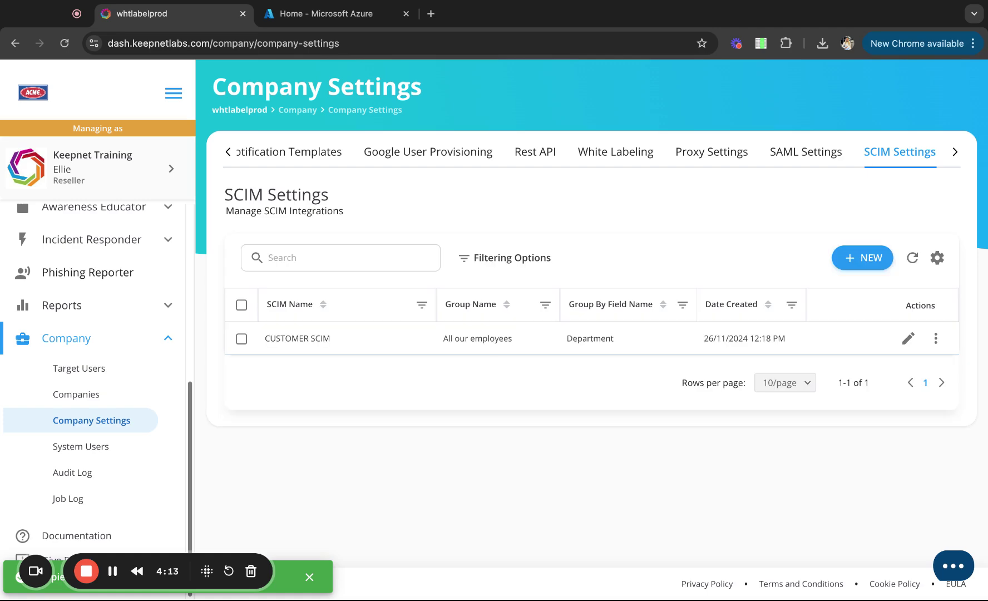
Switch to the Azure portal and start adding a new application under Enterprise applications
click(322, 25)
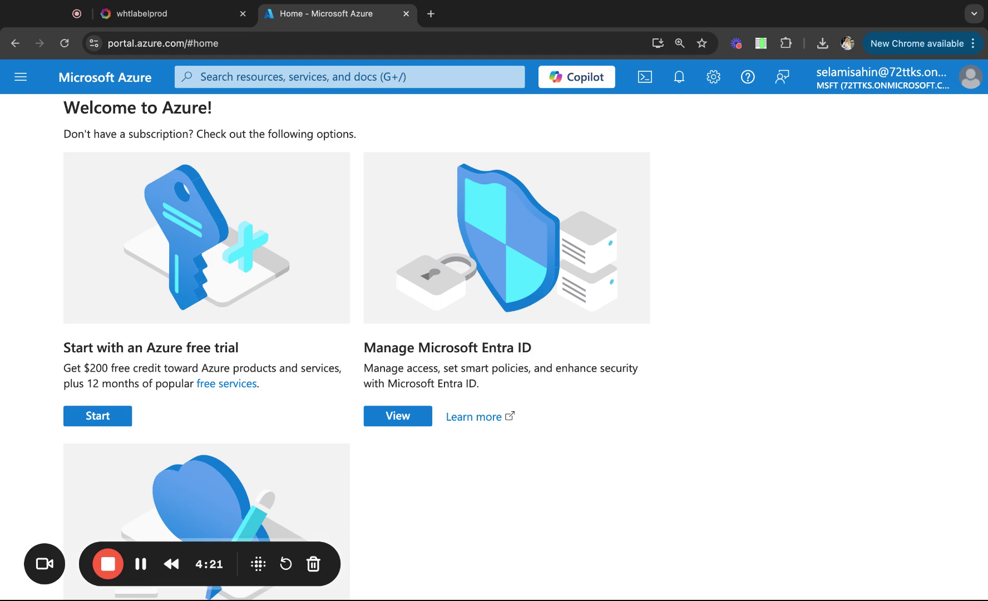
scroll(483, 393, down, 3)
scroll(483, 392, down, 6)
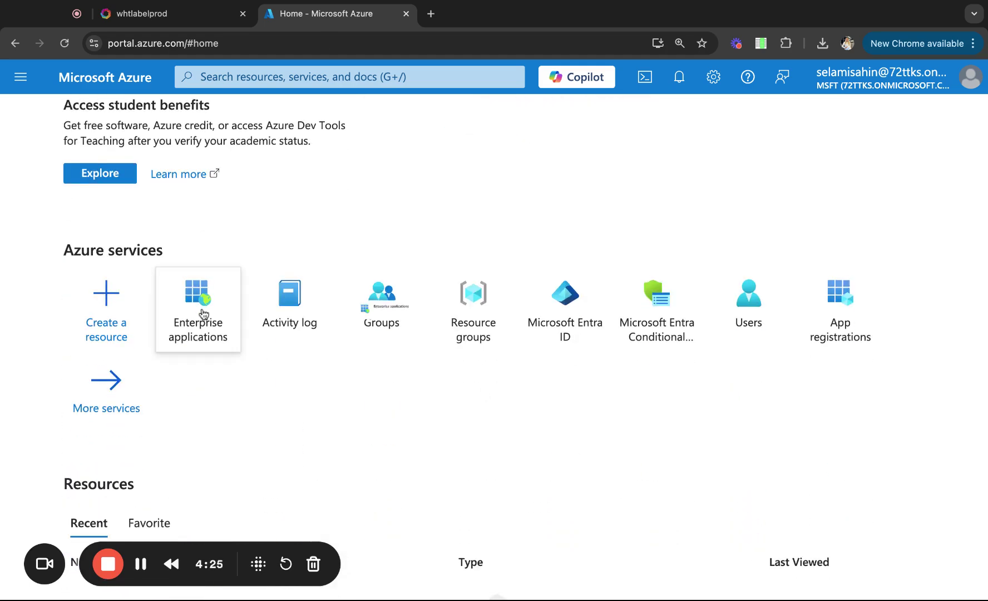
click(204, 314)
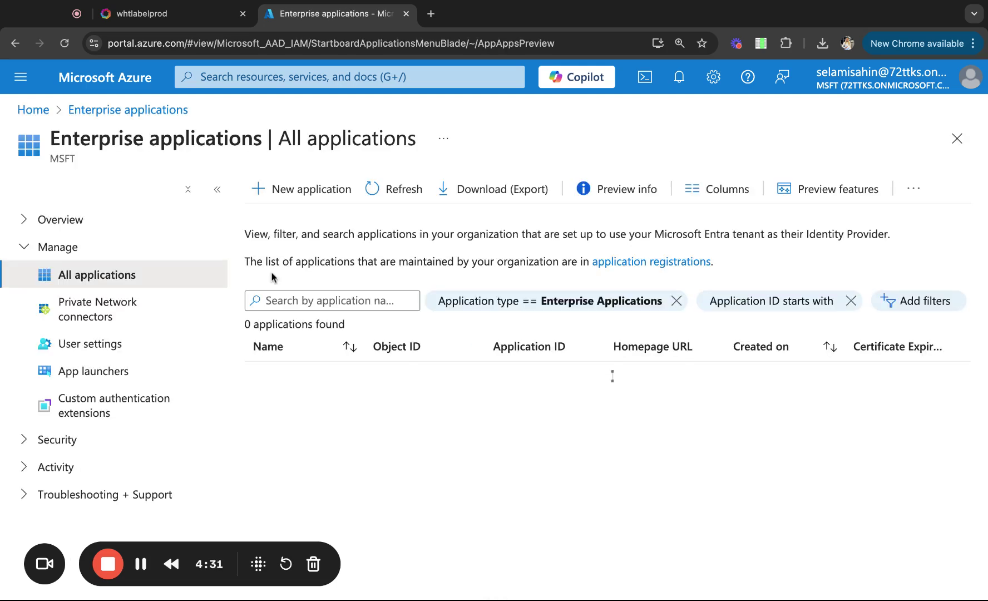
click(276, 190)
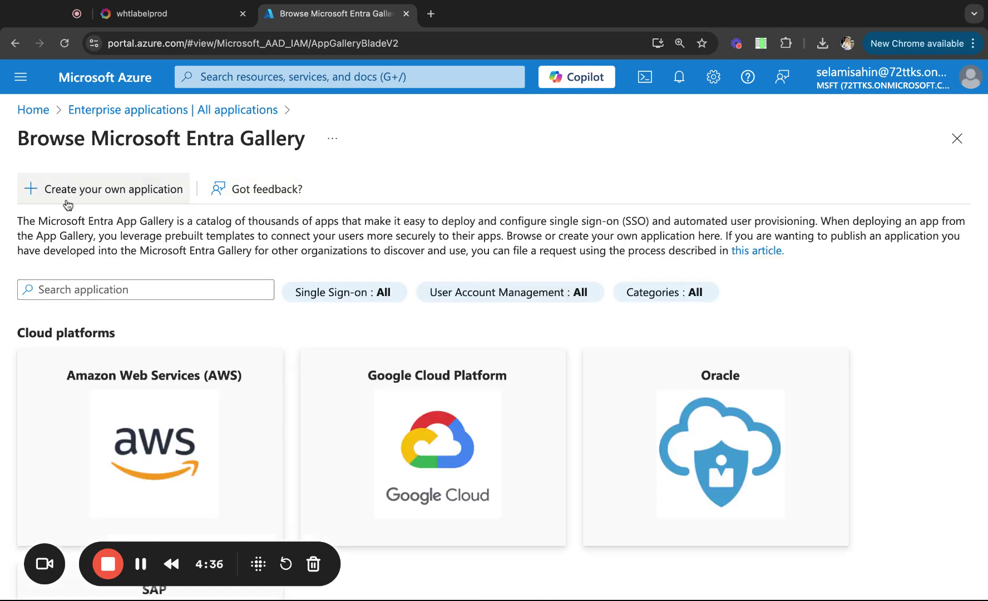
Create a custom non-gallery application named Keepnet SCIM
click(113, 192)
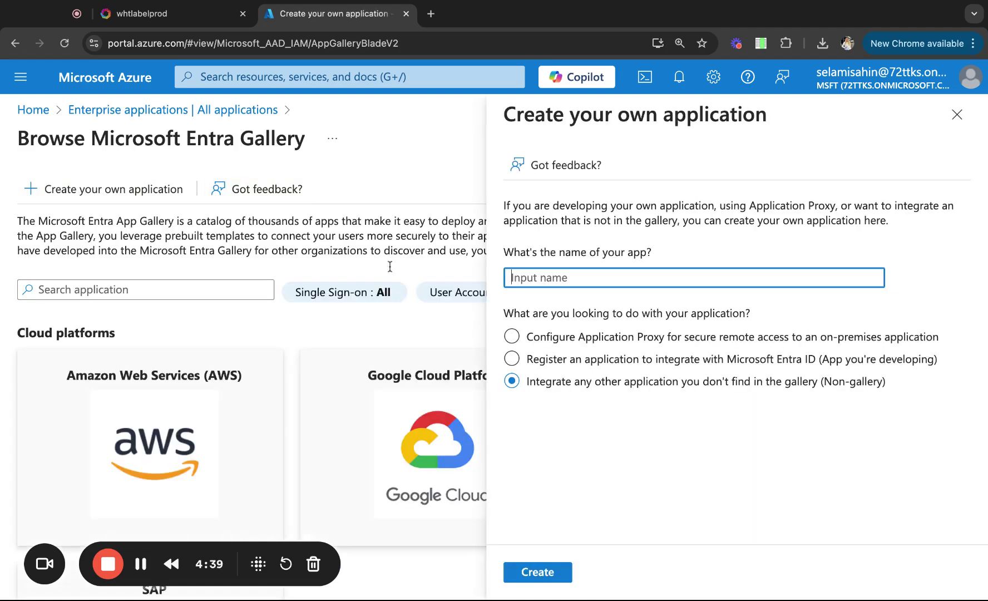
text(Keepnet SCIM)
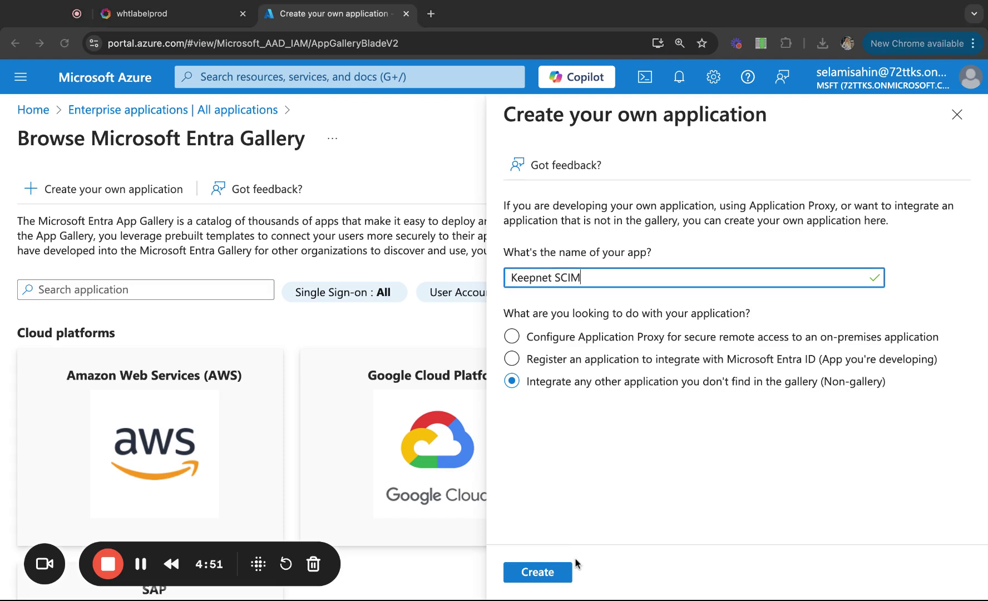
click(623, 478)
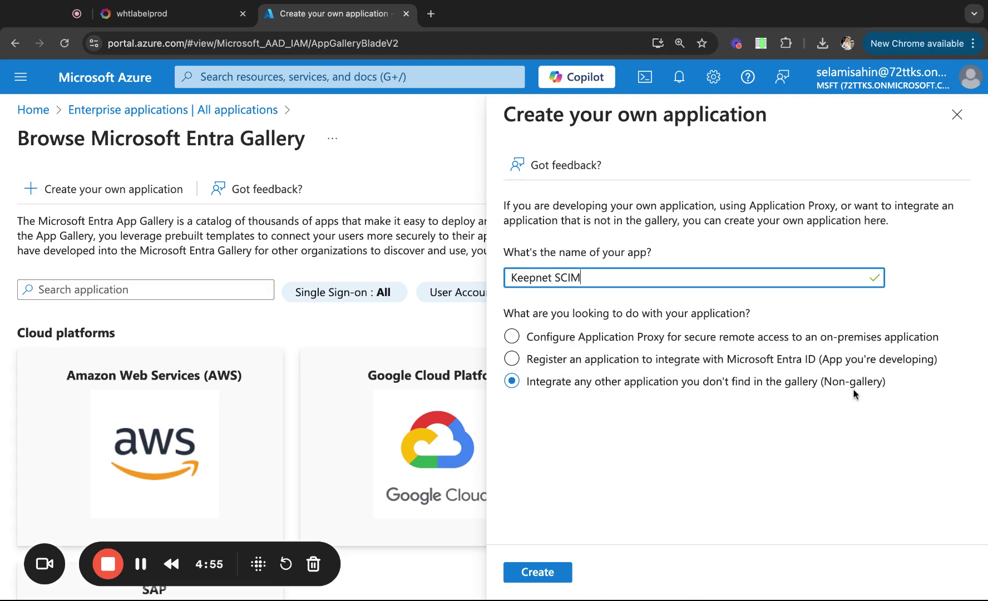
click(557, 574)
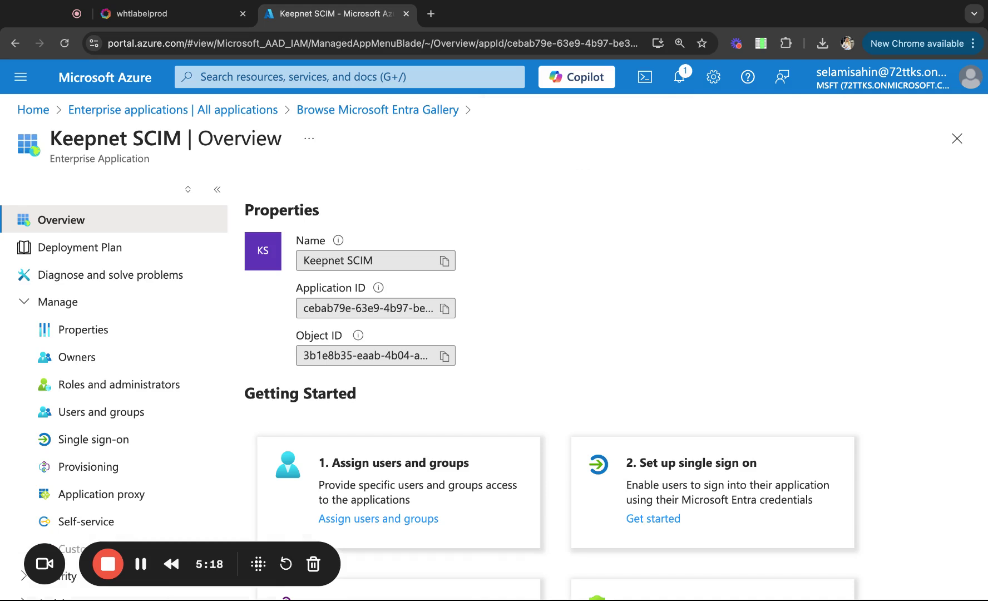
Start provisioning setup for the Keepnet SCIM application and set the provisioning mode to Automatic
click(90, 470)
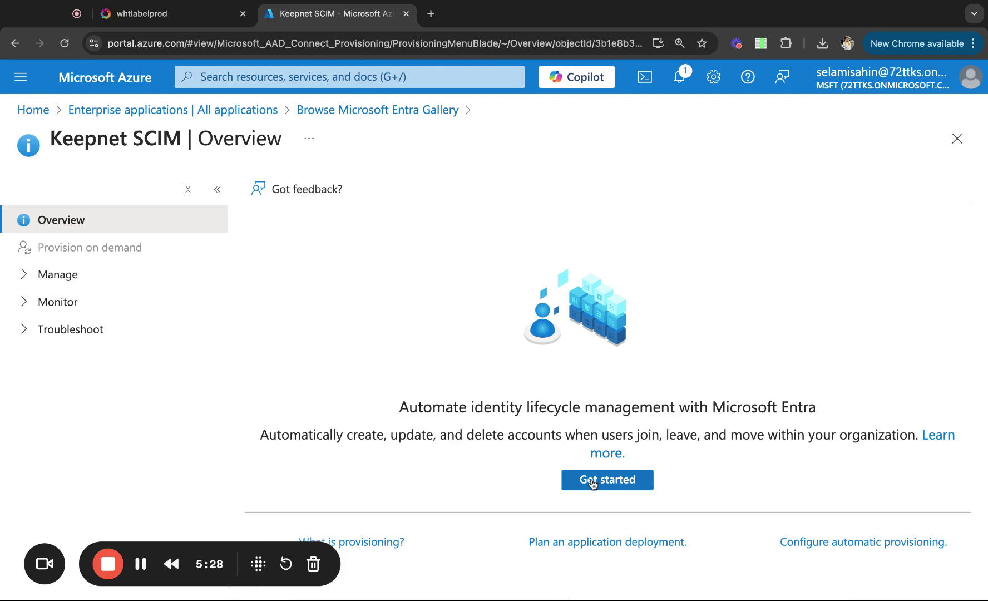
click(593, 480)
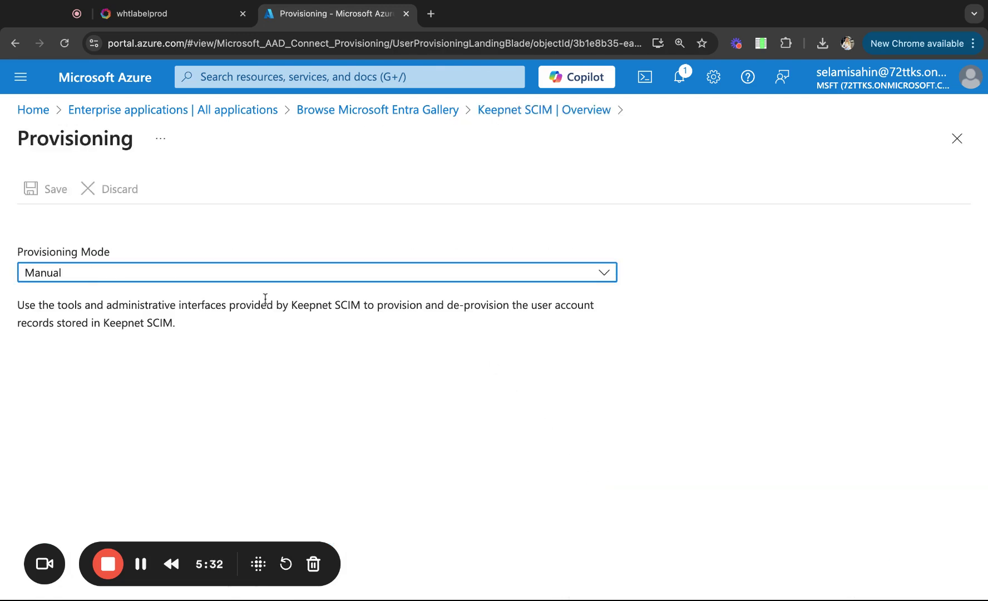
click(148, 273)
click(160, 329)
click(97, 379)
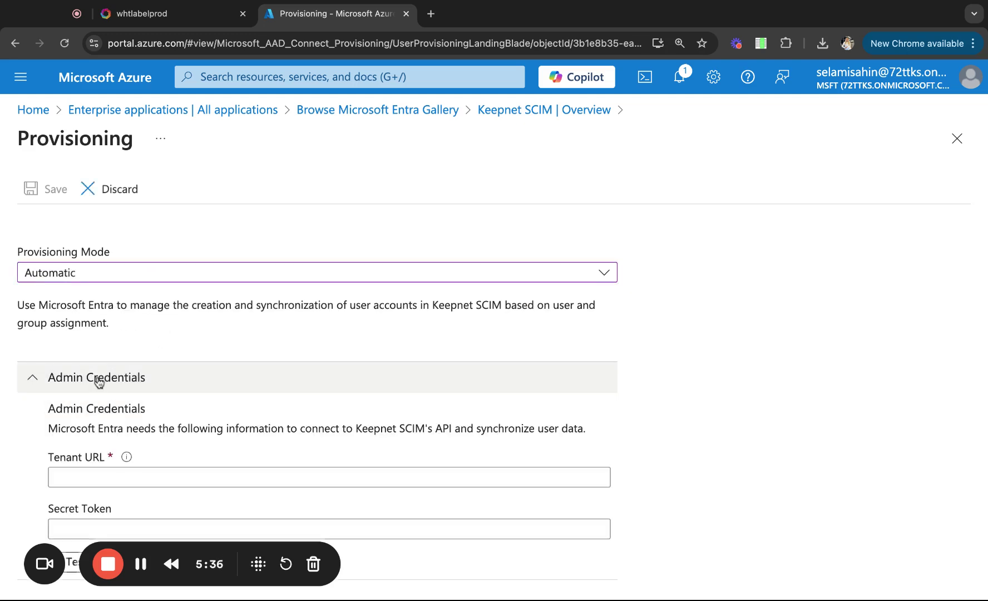
scroll(98, 381, down, 2)
click(98, 455)
key(super+v)
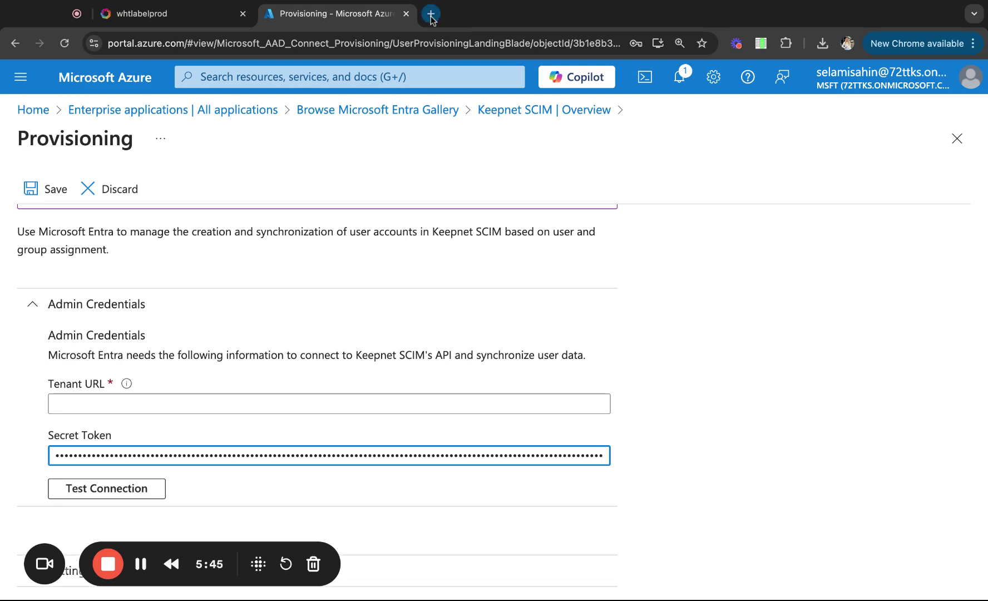
key(shift+Tab)
key(super+v)
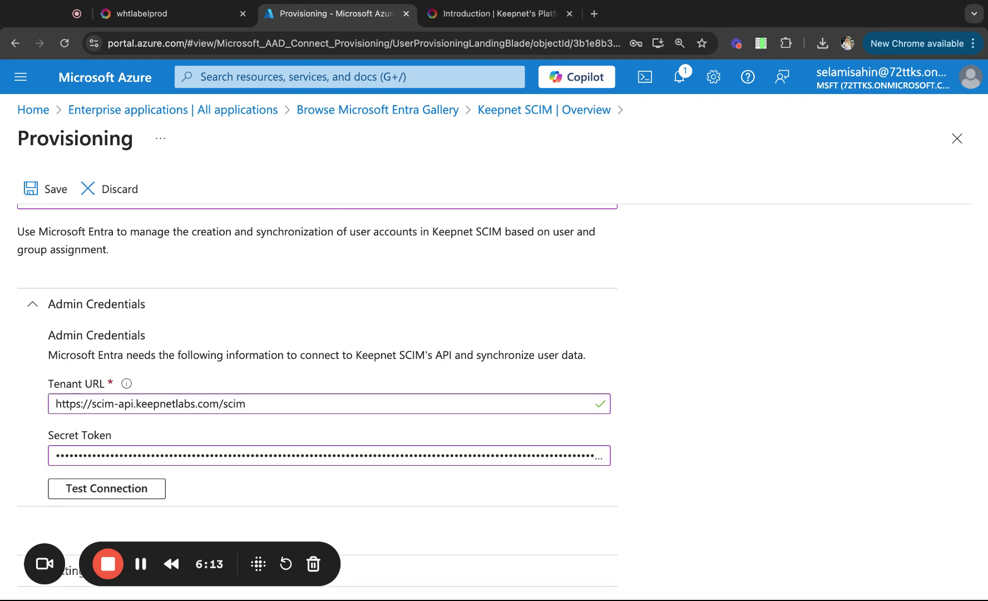
Test the connection to Keepnet SCIM and save the provisioning configuration
click(125, 489)
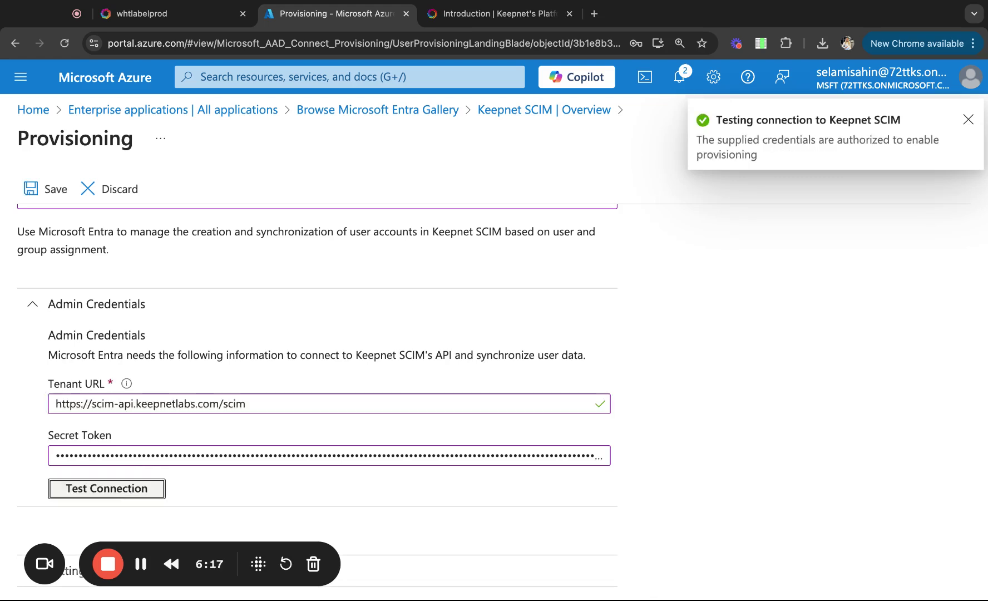
click(52, 191)
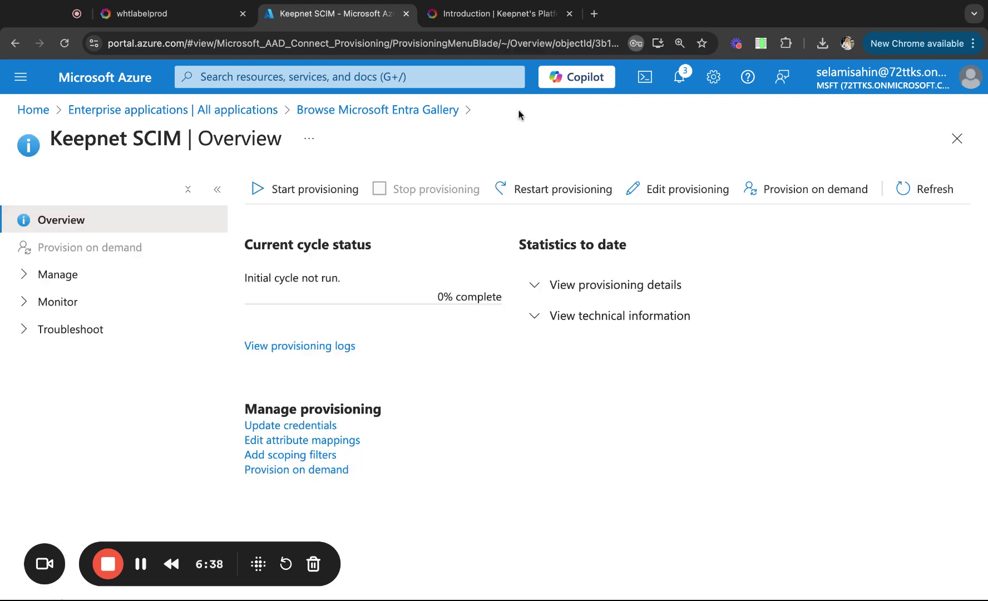
Search the portal for "keepnet scim" and open the users and groups assignments of the Keepnet SCIM service principal
click(33, 285)
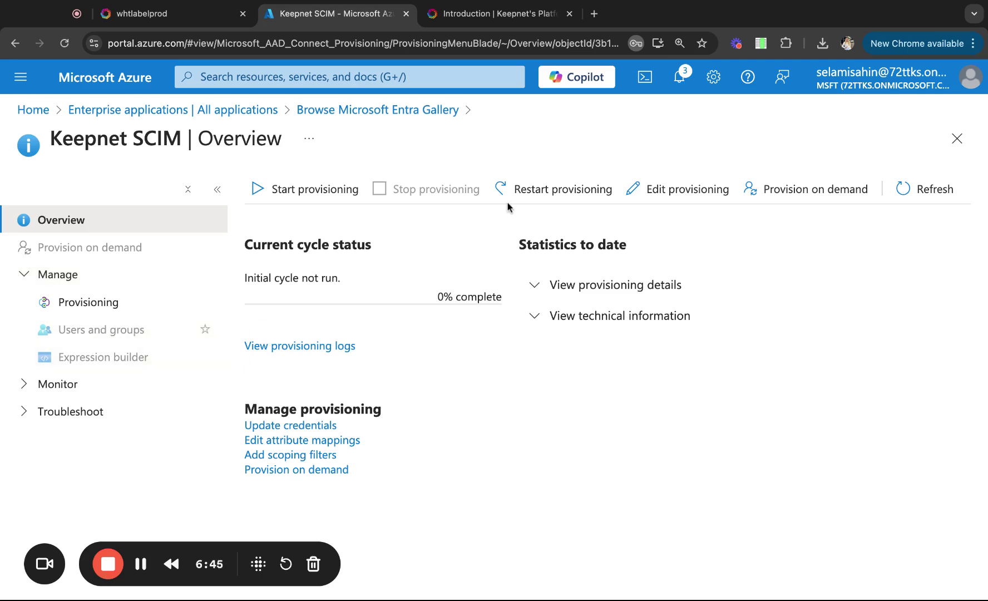
click(471, 81)
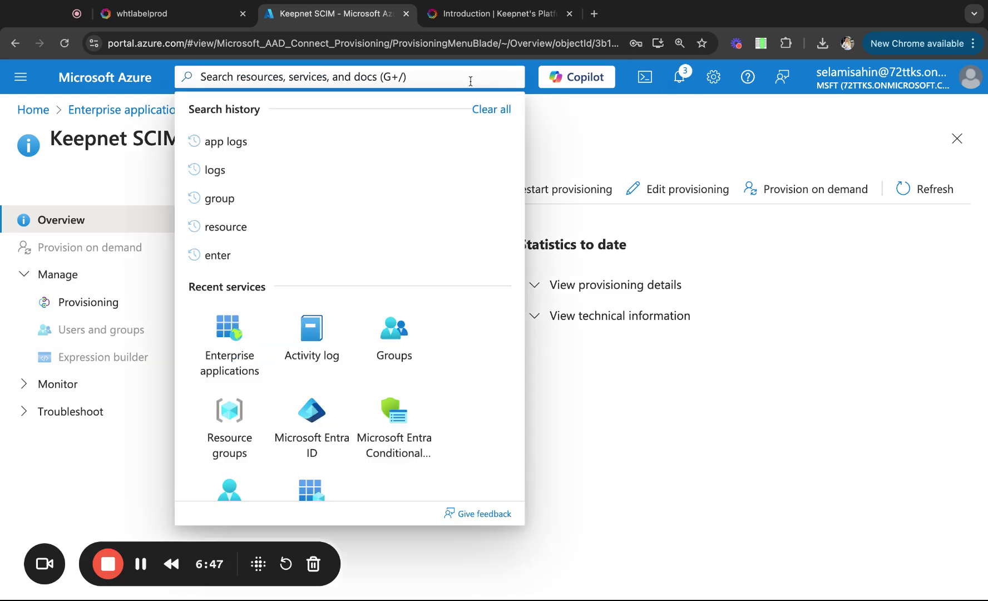
text(keepnet scim)
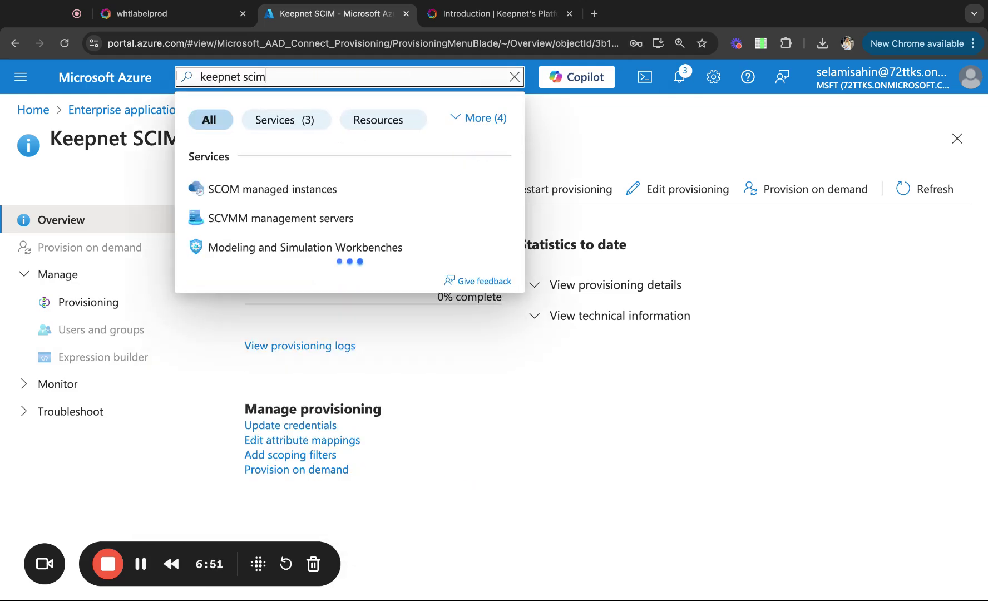
scroll(448, 334, down, 2)
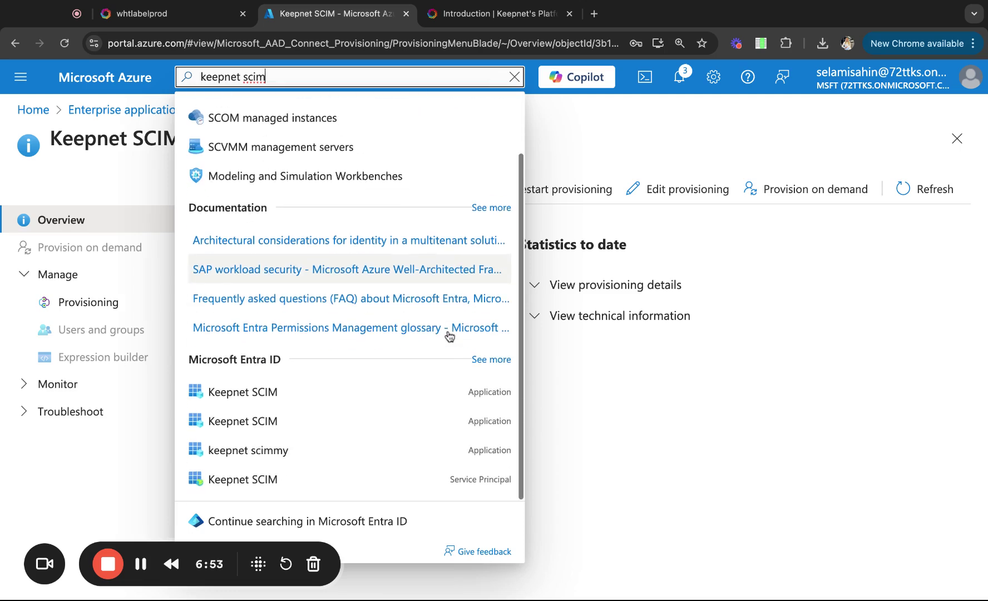
click(382, 481)
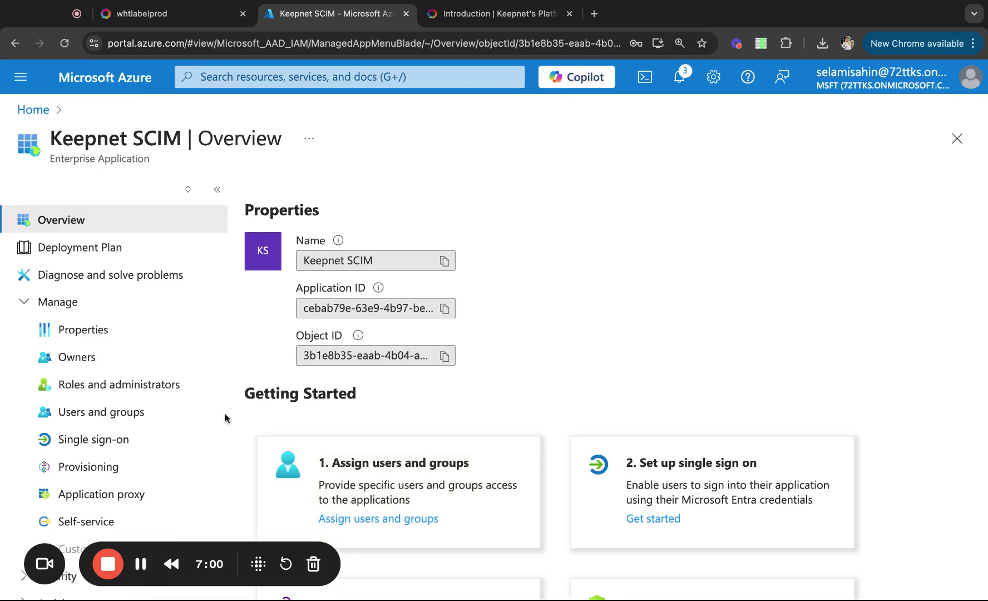
click(96, 414)
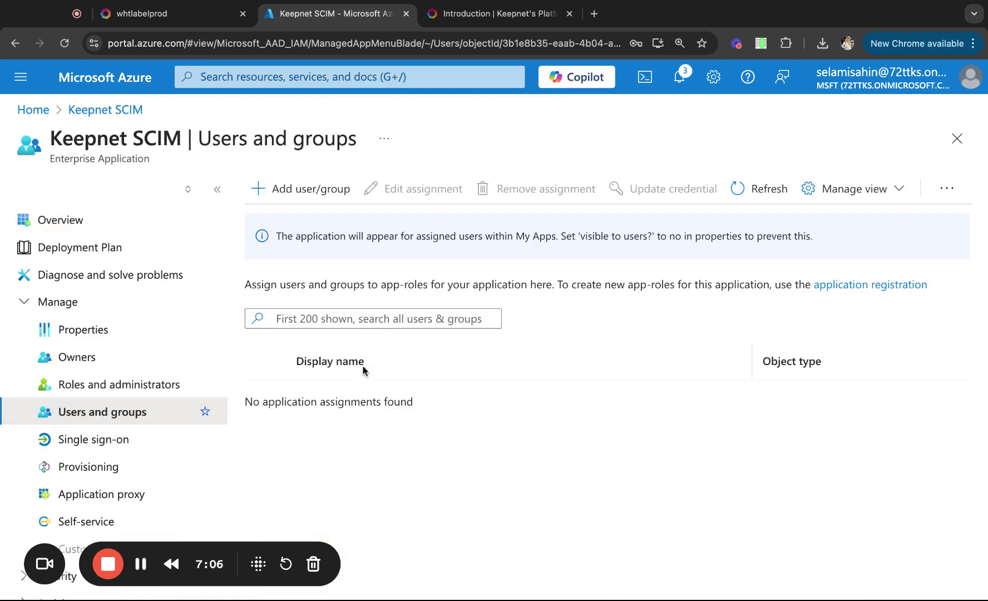
Add an assignment to the Keepnet SCIM application for the All Company group
click(287, 195)
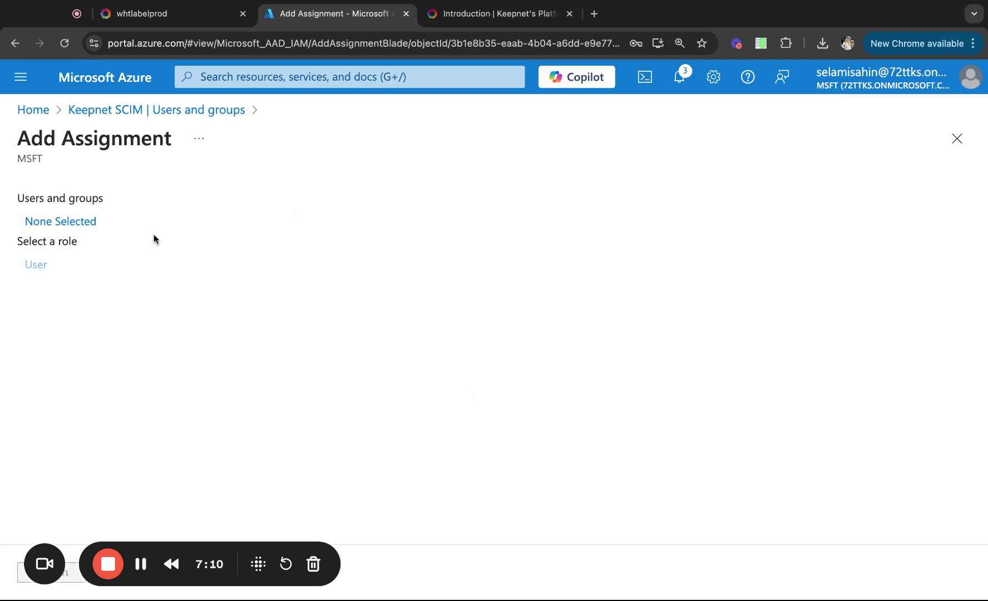
click(59, 225)
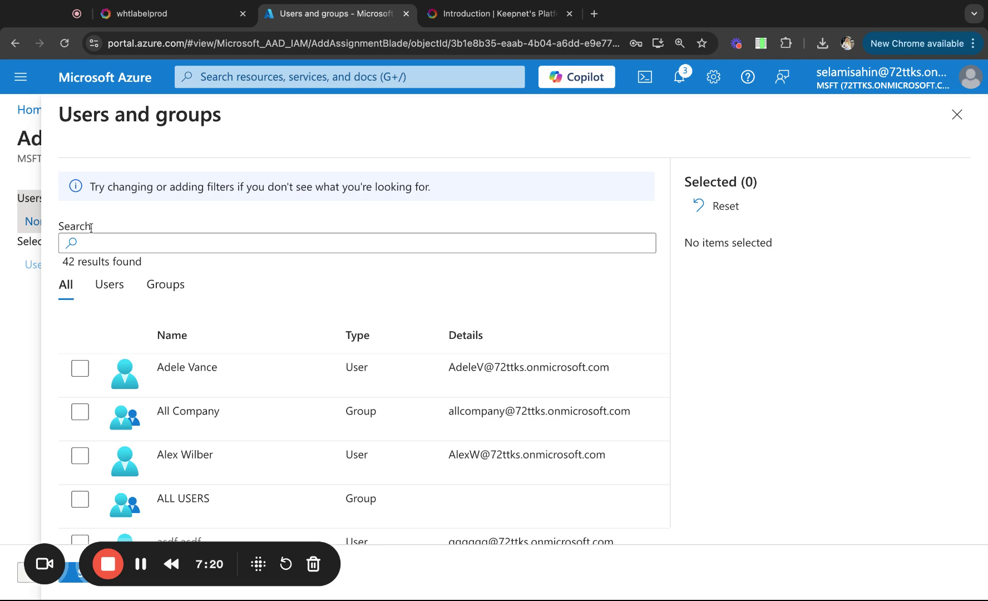
click(109, 285)
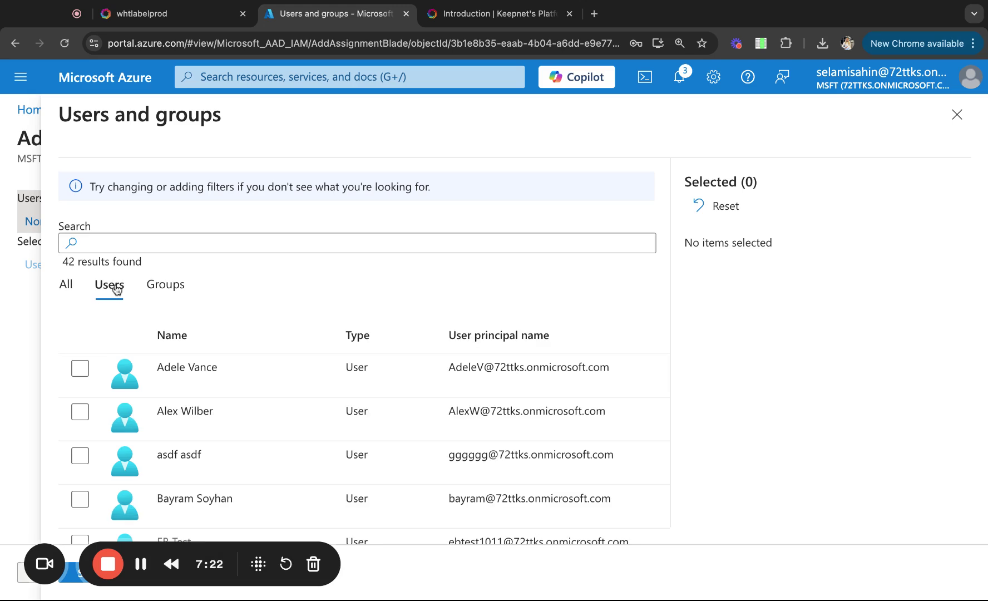
click(168, 289)
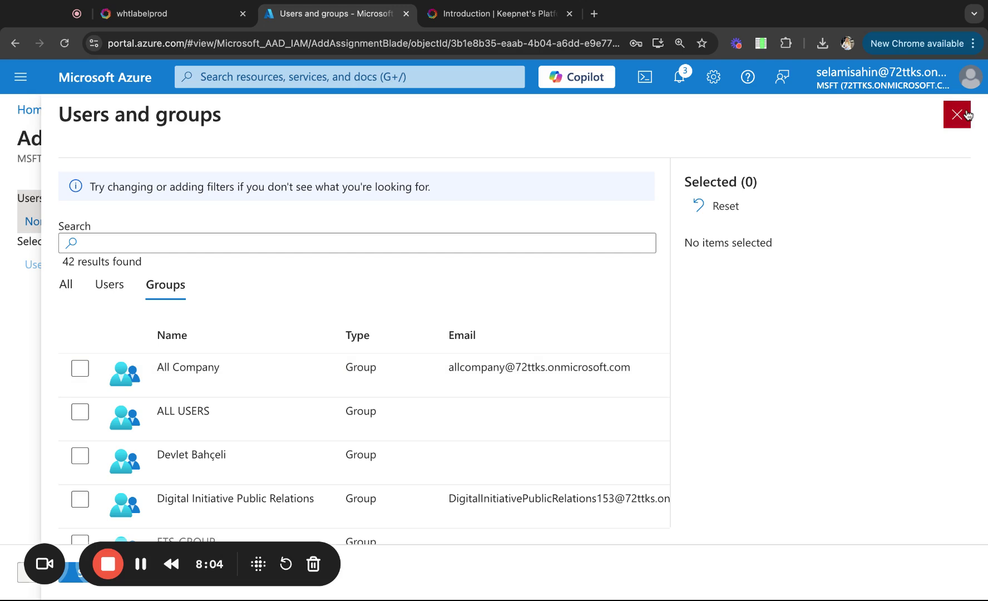
click(80, 379)
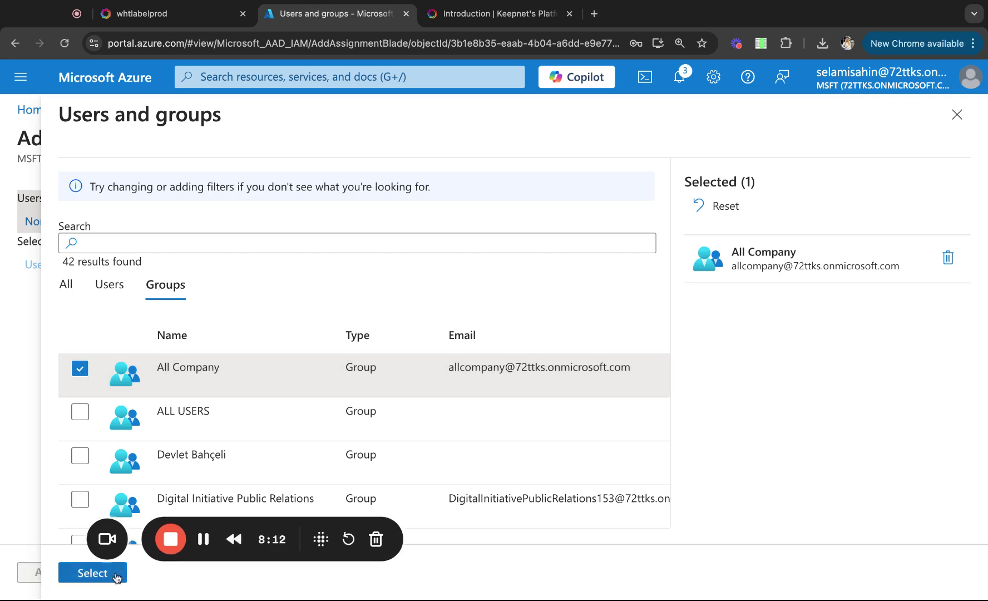
click(93, 573)
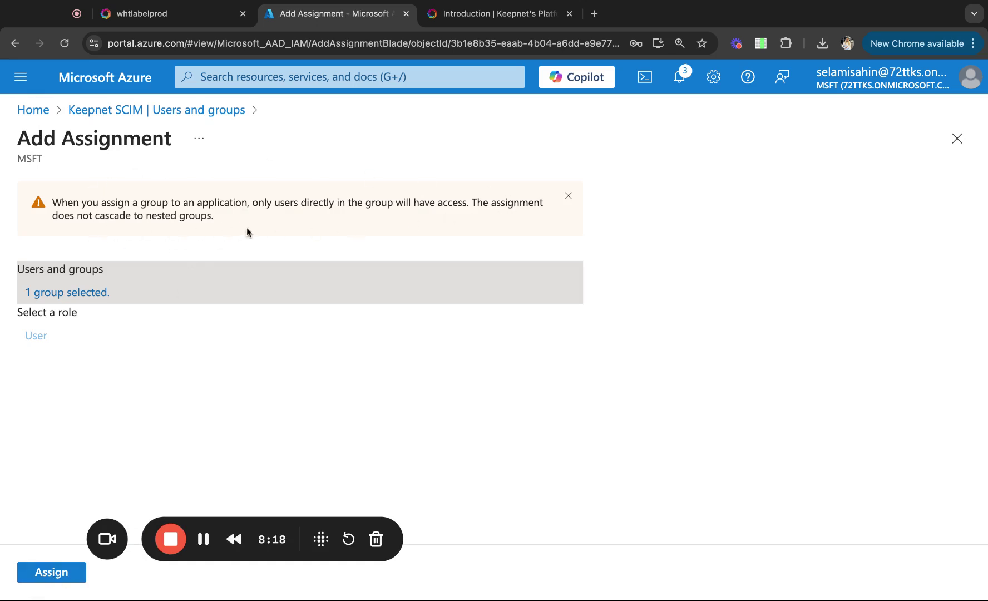
click(55, 575)
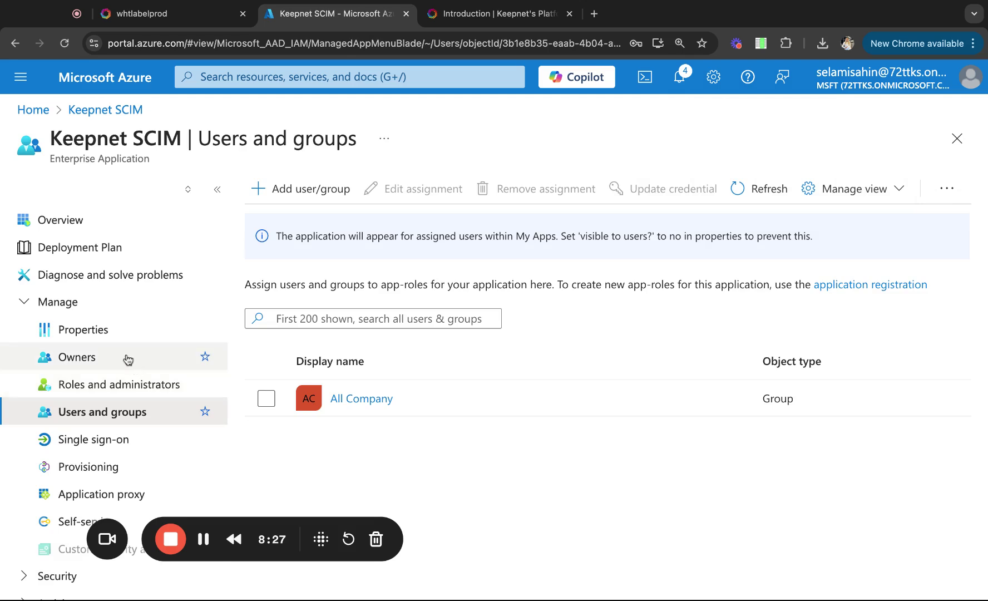
Open the provisioning overview of the Keepnet SCIM application and start provisioning
click(114, 471)
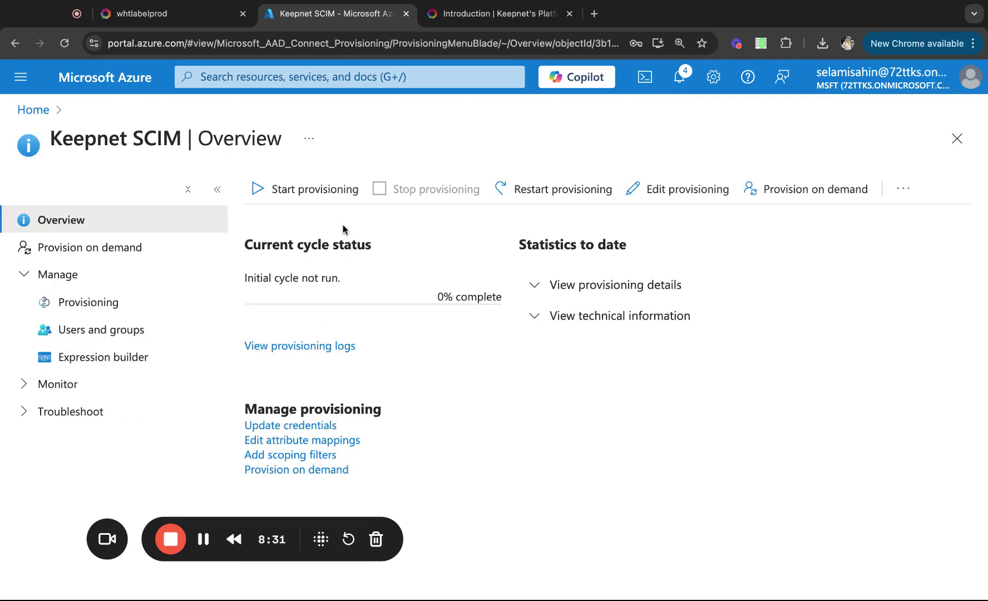
click(325, 191)
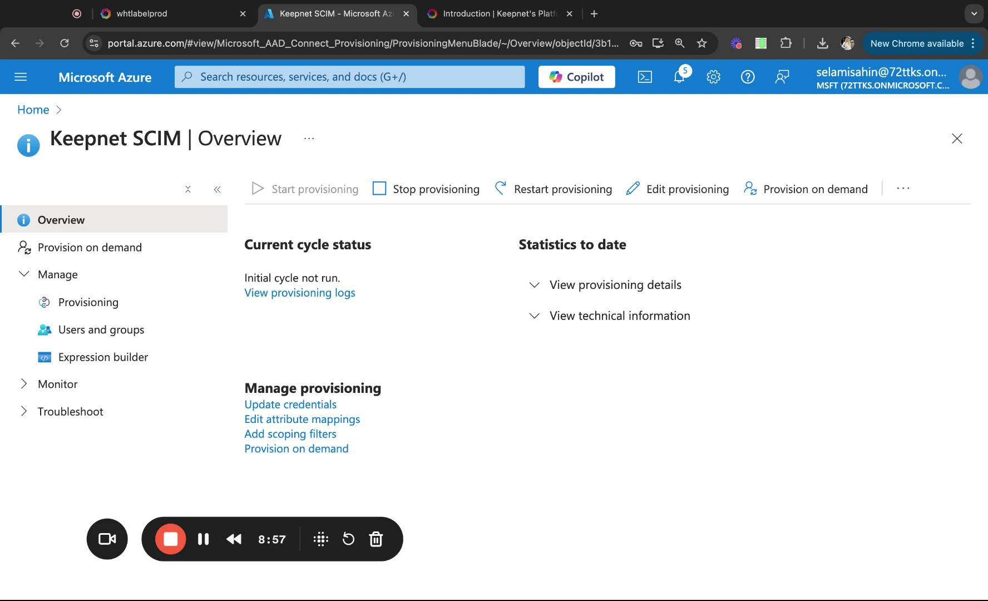
Switch to the Keepnet dashboard with the company's SCIM settings
click(211, 16)
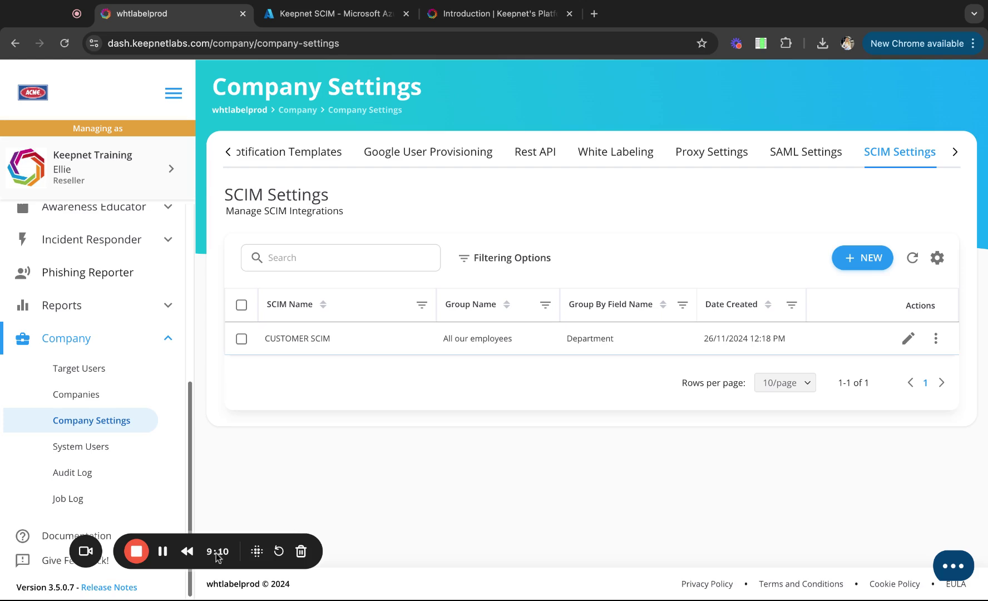
drag(217, 554, 350, 554)
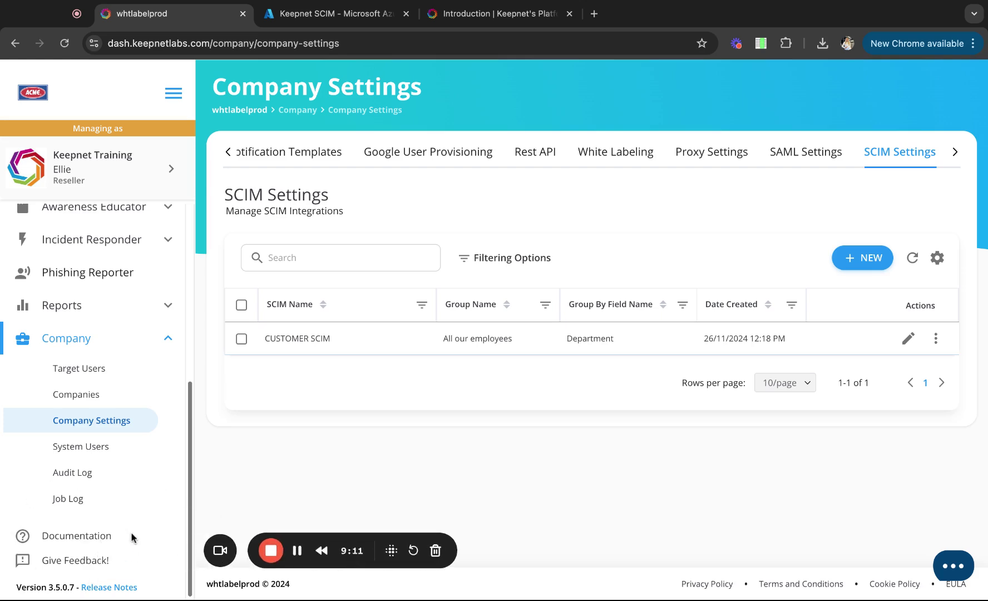